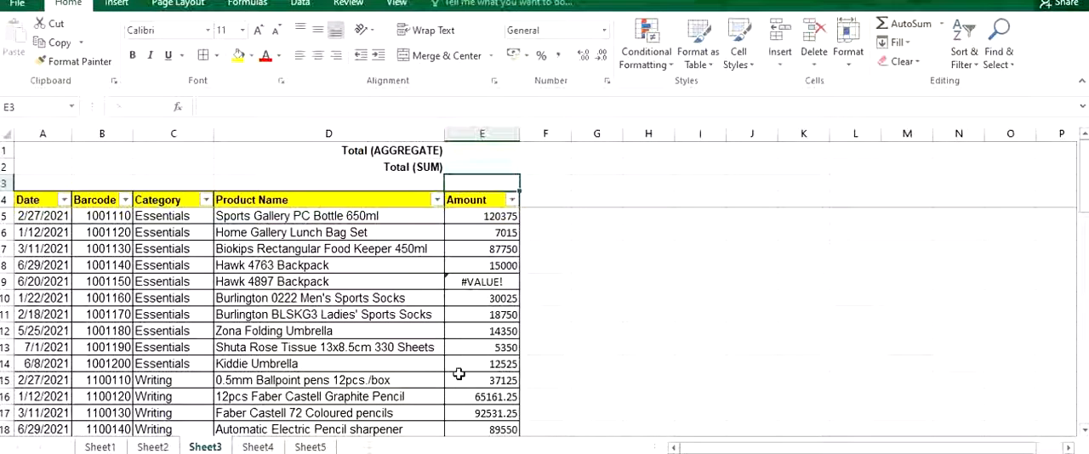
Total the Amount column in the Total (SUM) cell E2 with a SUM formula over E5:E54.
{"action": "left_click", "coordinate": [484, 165]}
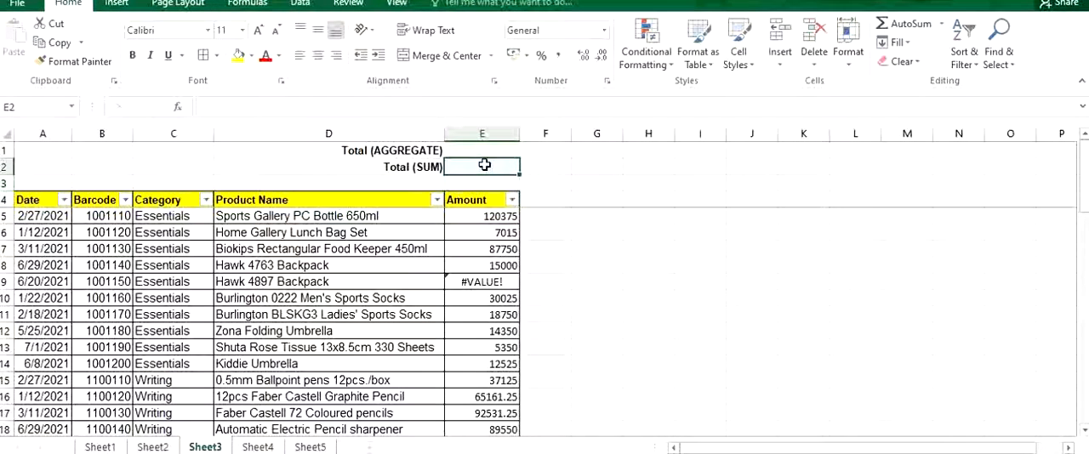
{"action": "type", "text": "=sum("}
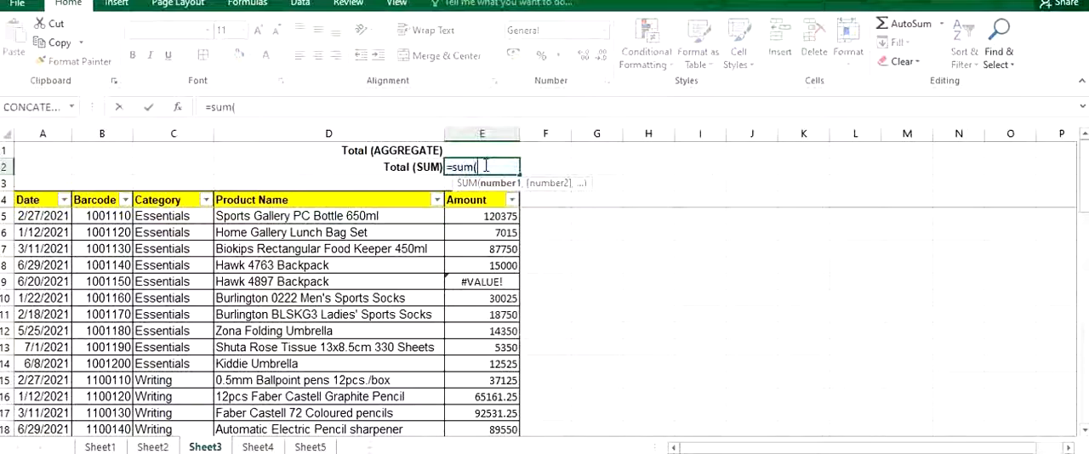
{"action": "left_click", "coordinate": [502, 216]}
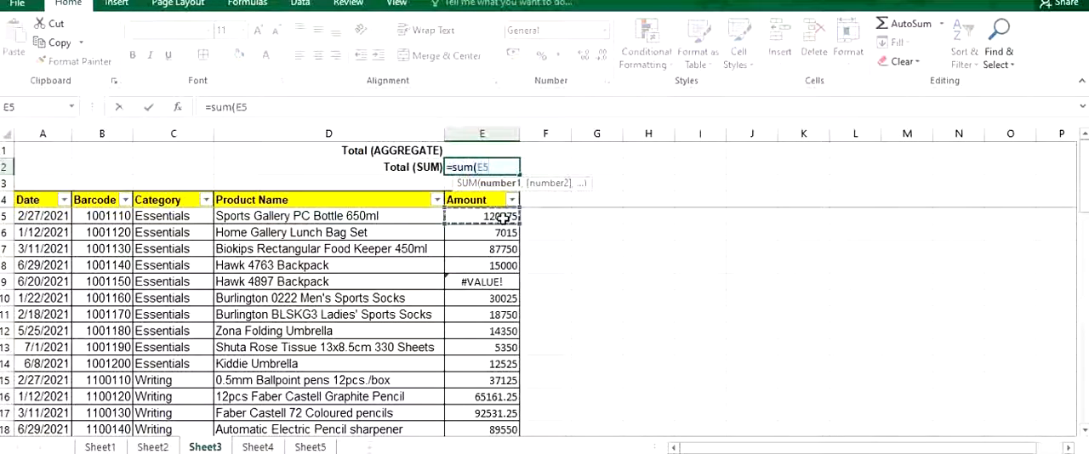
{"action": "key", "text": "ctrl+shift+Down"}
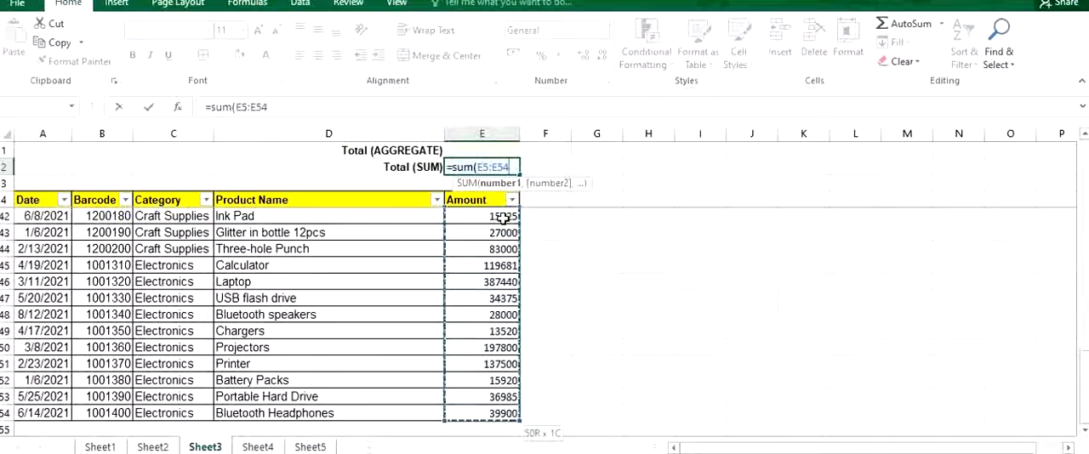
{"action": "type", "text": ")"}
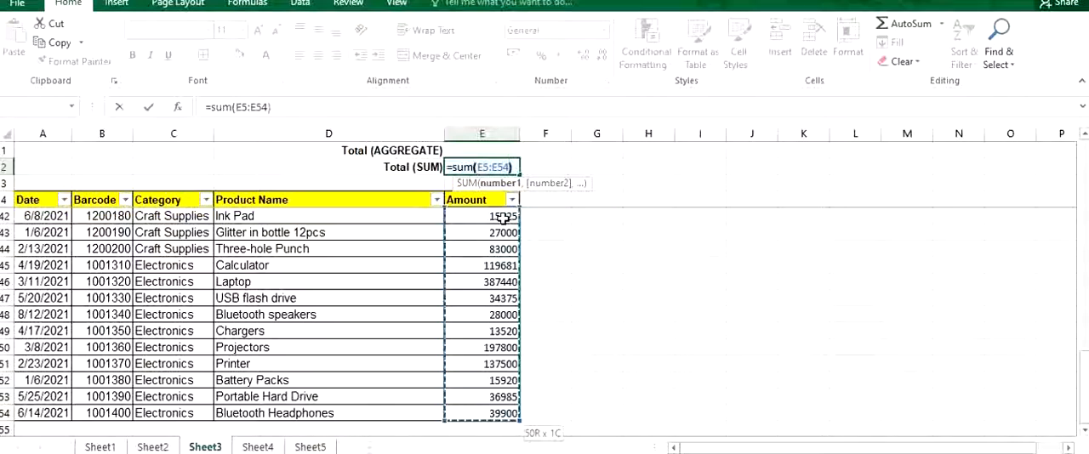
{"action": "key", "text": "Return"}
{"action": "scroll", "coordinate": [497, 284], "scroll_direction": "up", "scroll_amount": 11}
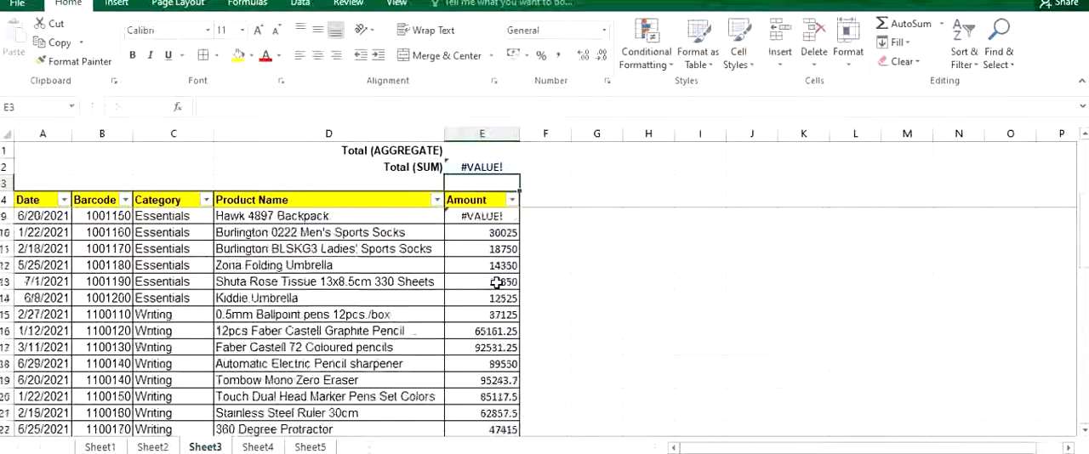
{"action": "scroll", "coordinate": [497, 284], "scroll_direction": "up", "scroll_amount": 2}
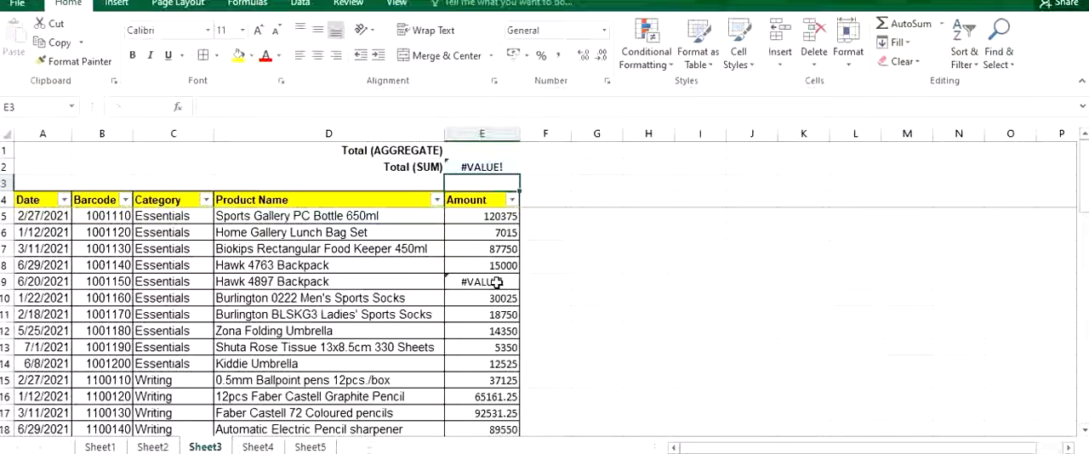
Enter an AGGREGATE formula in the Total (AGGREGATE) cell E1 with function 9 (SUM), option 6 (ignore error values) and range E5:E54.
{"action": "left_click", "coordinate": [473, 151]}
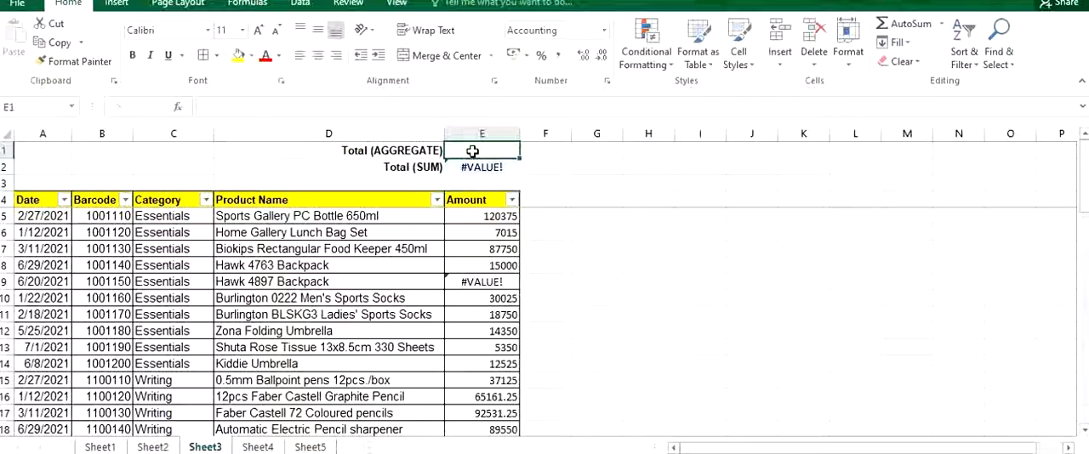
{"action": "type", "text": "=a"}
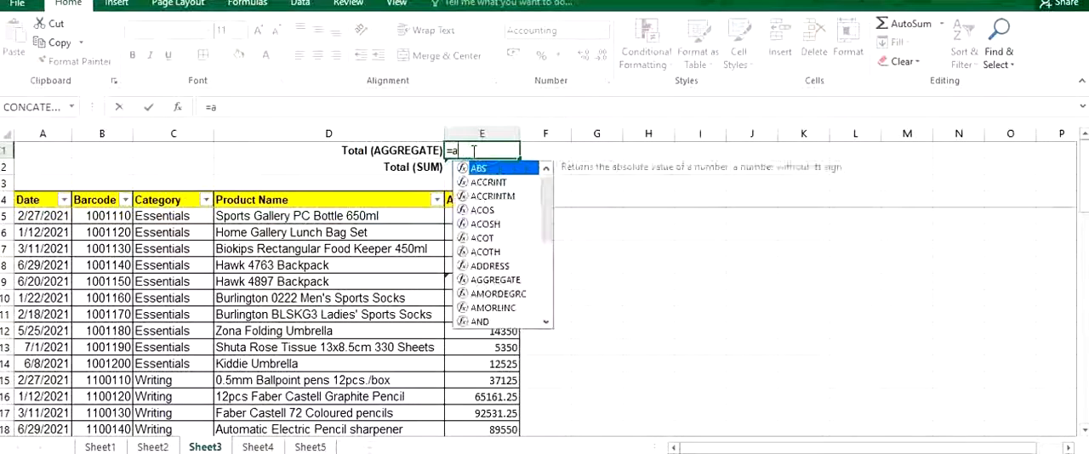
{"action": "type", "text": "gg"}
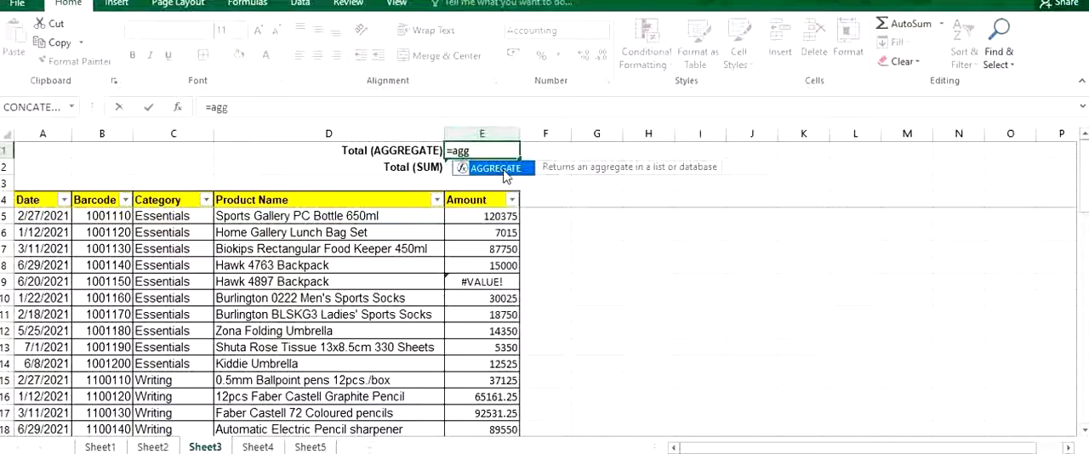
{"action": "double_click", "coordinate": [500, 169]}
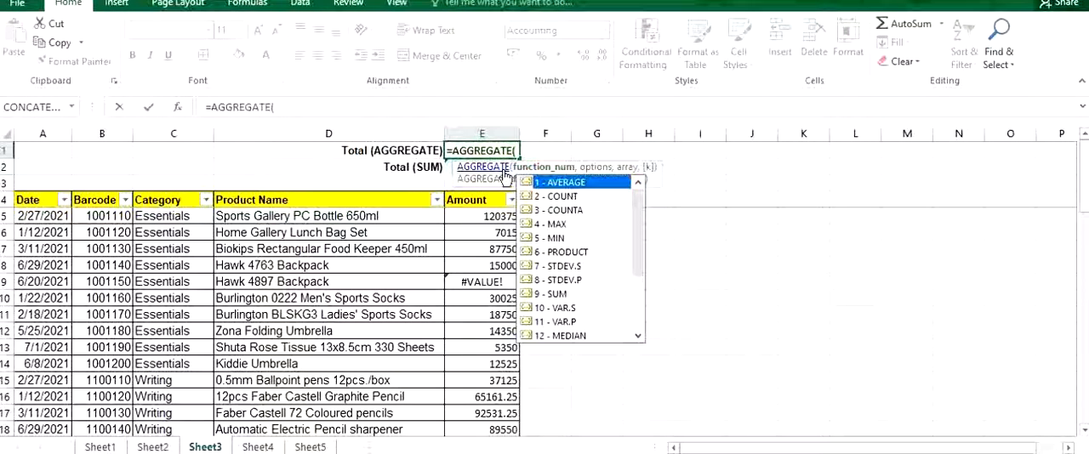
{"action": "double_click", "coordinate": [555, 296]}
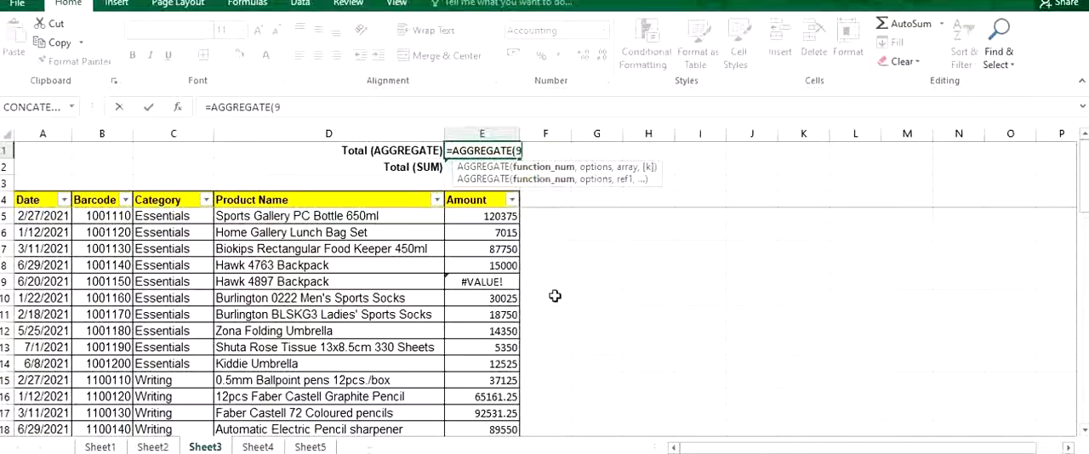
{"action": "type", "text": ","}
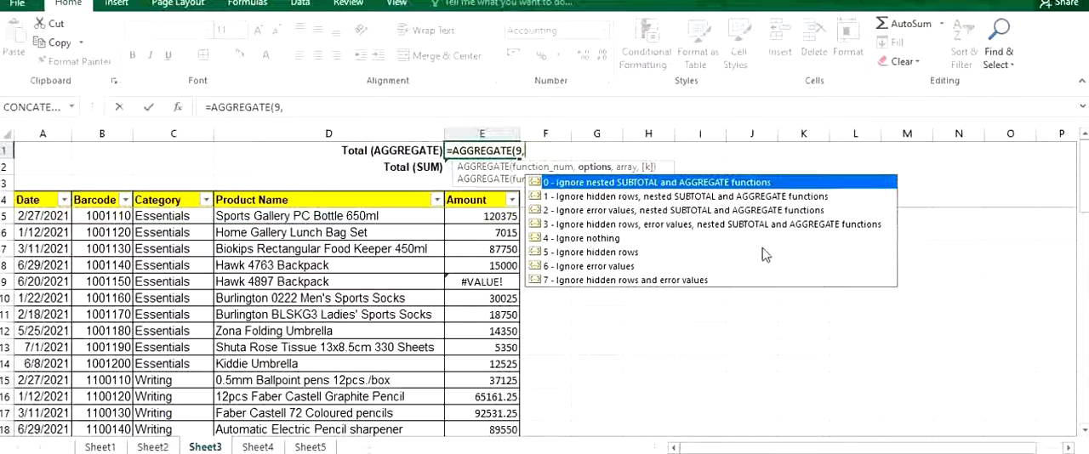
{"action": "double_click", "coordinate": [576, 267]}
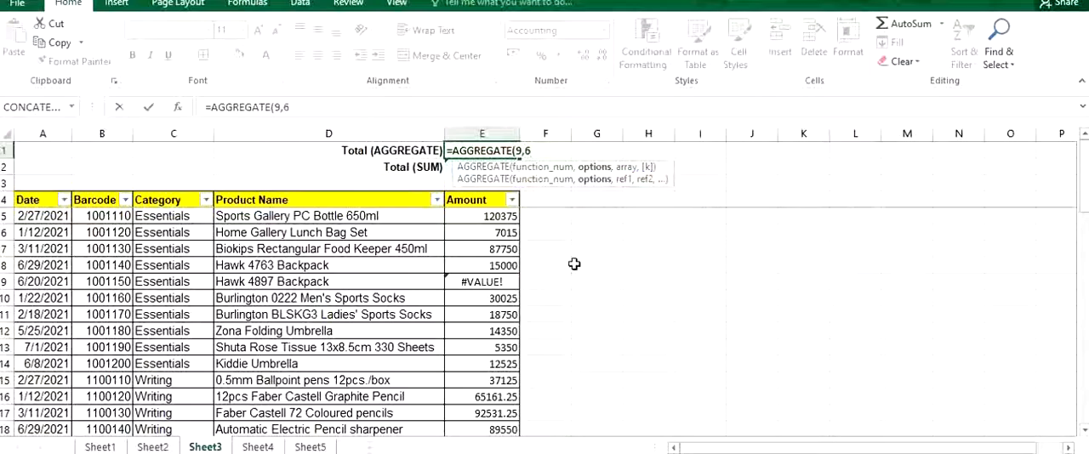
{"action": "type", "text": ","}
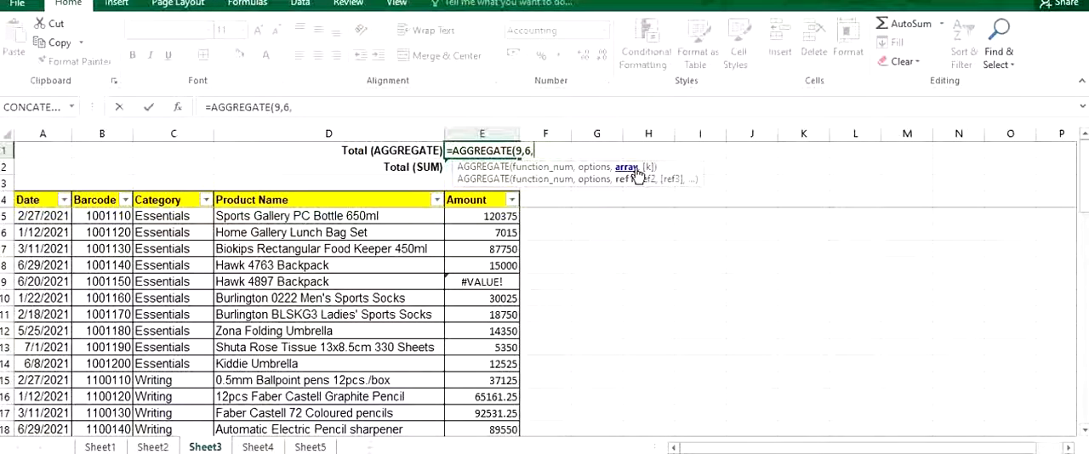
{"action": "left_click", "coordinate": [509, 218]}
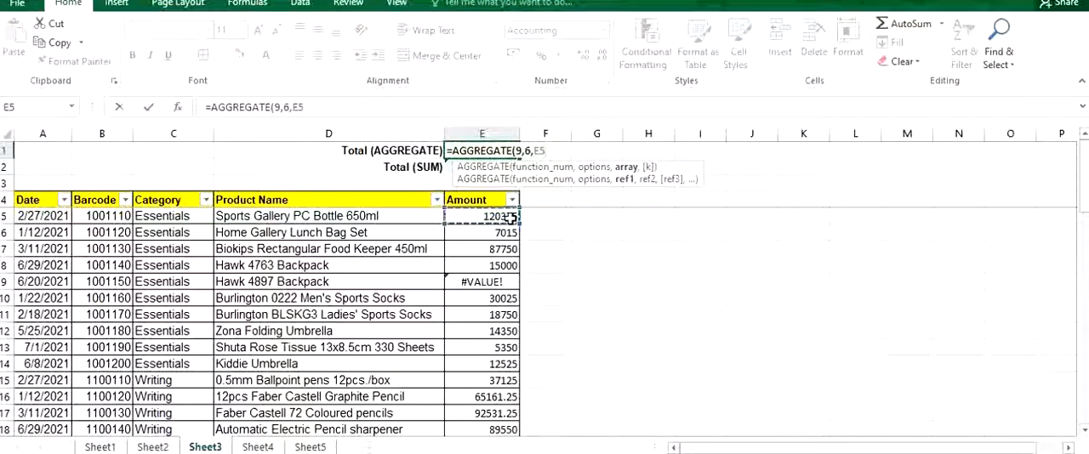
{"action": "key", "text": "ctrl+shift+Down"}
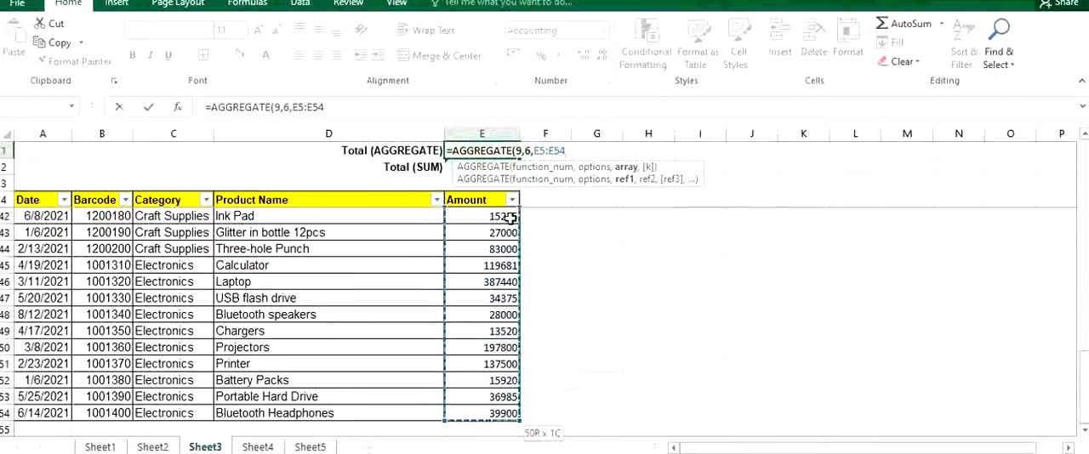
{"action": "type", "text": ")"}
{"action": "key", "text": "Return"}
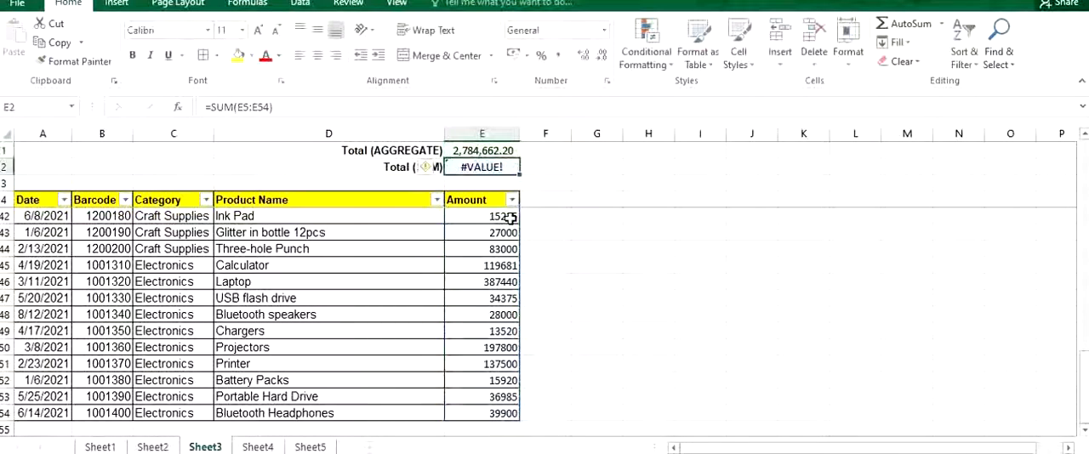
{"action": "left_click", "coordinate": [497, 150]}
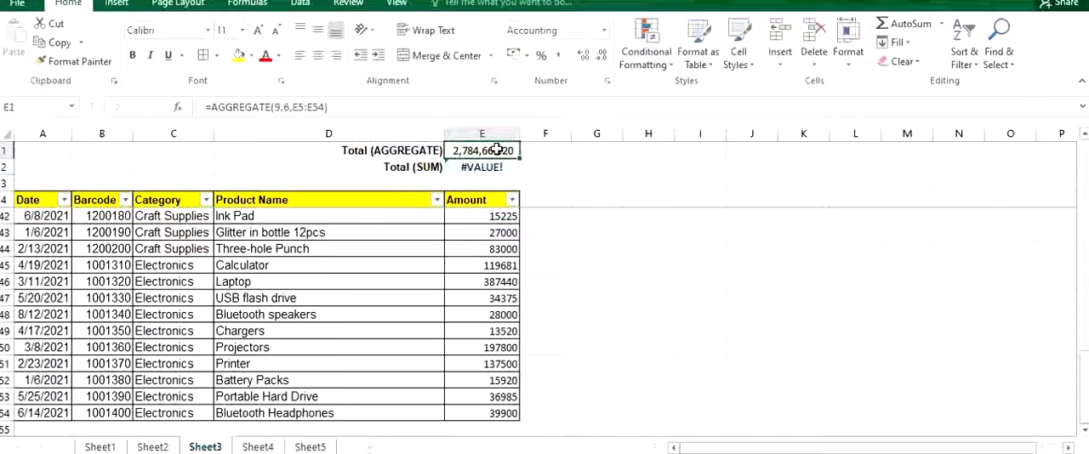
{"action": "scroll", "coordinate": [433, 224], "scroll_direction": "up", "scroll_amount": 13}
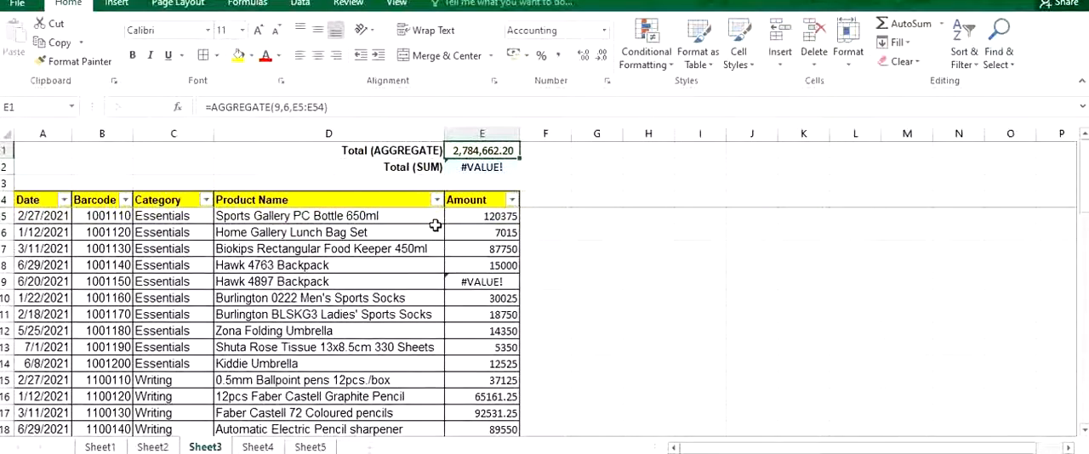
Filter the Category column to show only Essentials.
{"action": "left_click", "coordinate": [421, 248]}
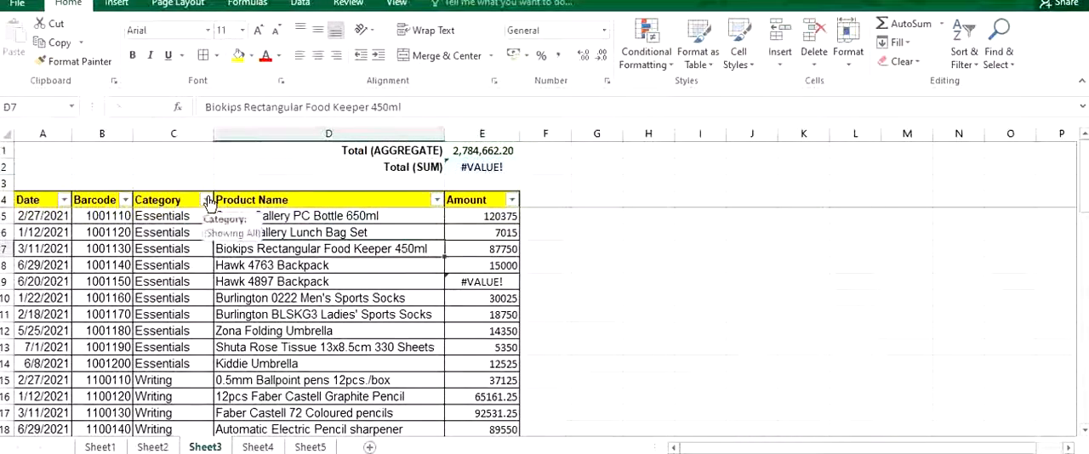
{"action": "left_click", "coordinate": [205, 200]}
{"action": "left_click", "coordinate": [45, 359]}
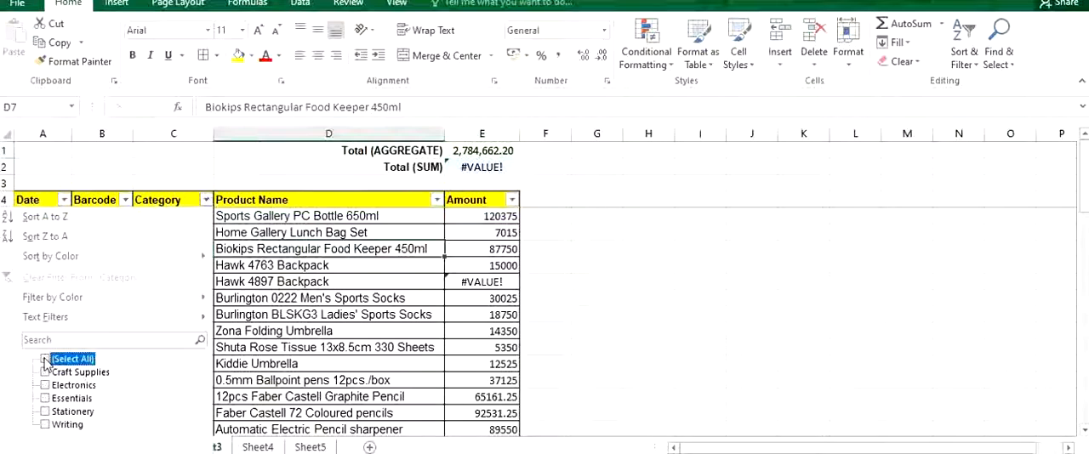
{"action": "left_click", "coordinate": [45, 398]}
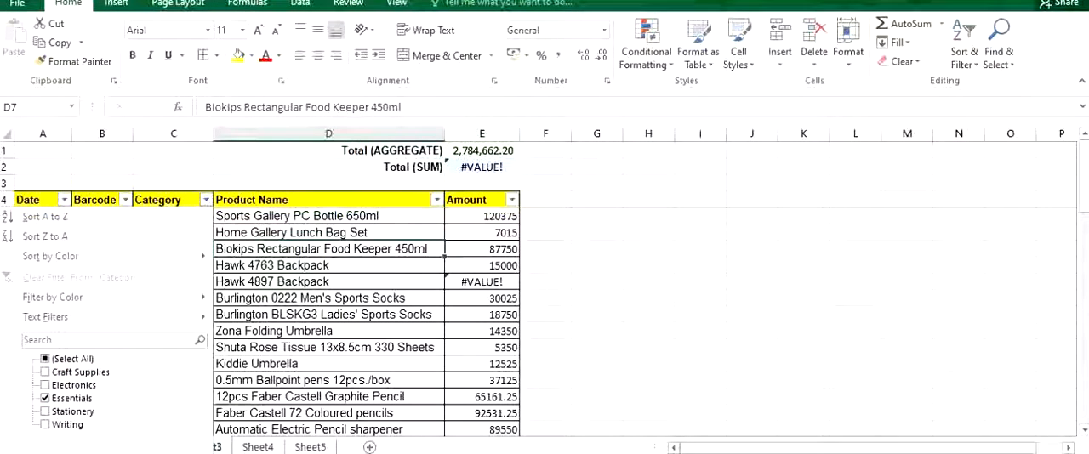
{"action": "key", "text": "Return"}
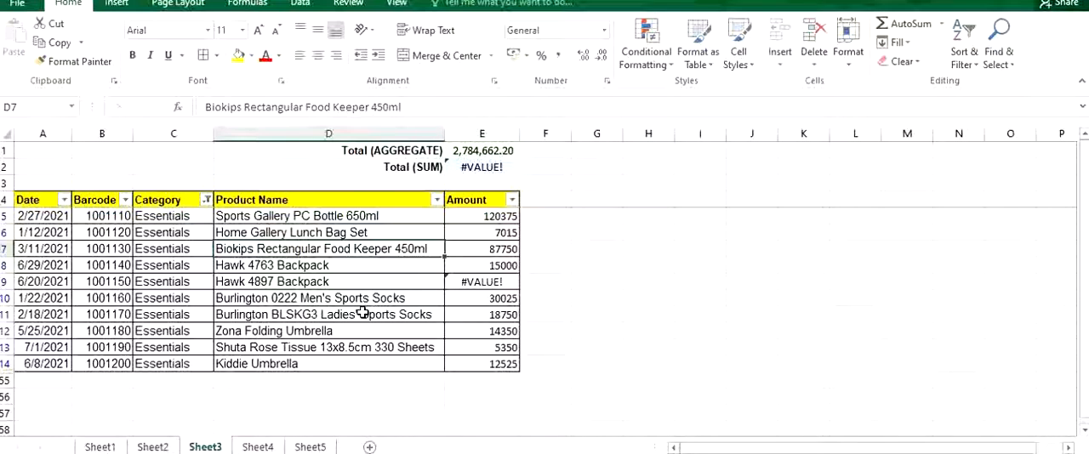
Change the AGGREGATE option in E1 to 3, ignoring hidden rows, error values and nested SUBTOTAL and AGGREGATE functions.
{"action": "left_click", "coordinate": [492, 150]}
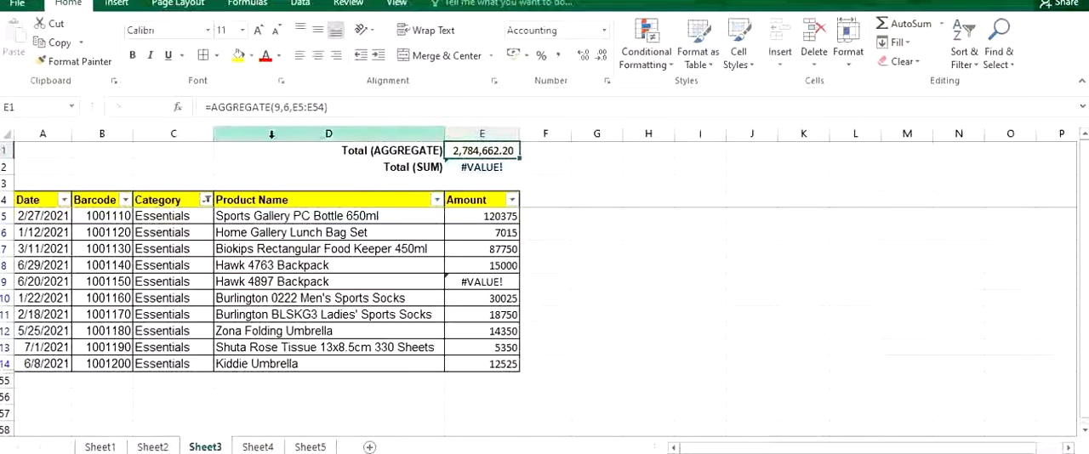
{"action": "left_click", "coordinate": [290, 107]}
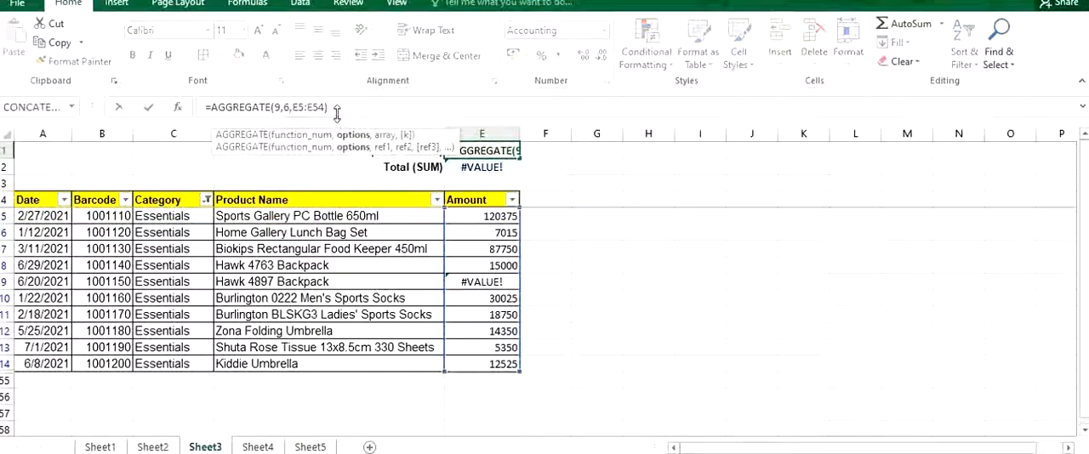
{"action": "key", "text": "BackSpace"}
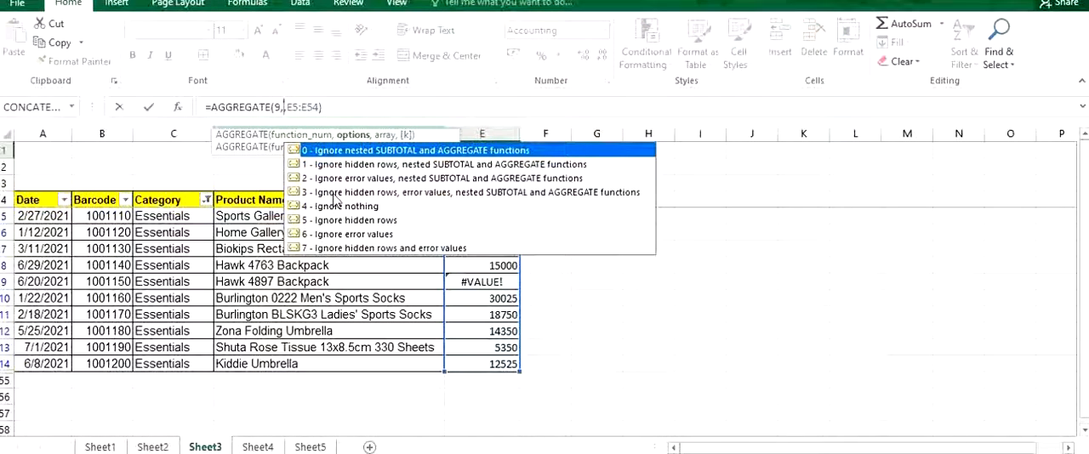
{"action": "double_click", "coordinate": [330, 194]}
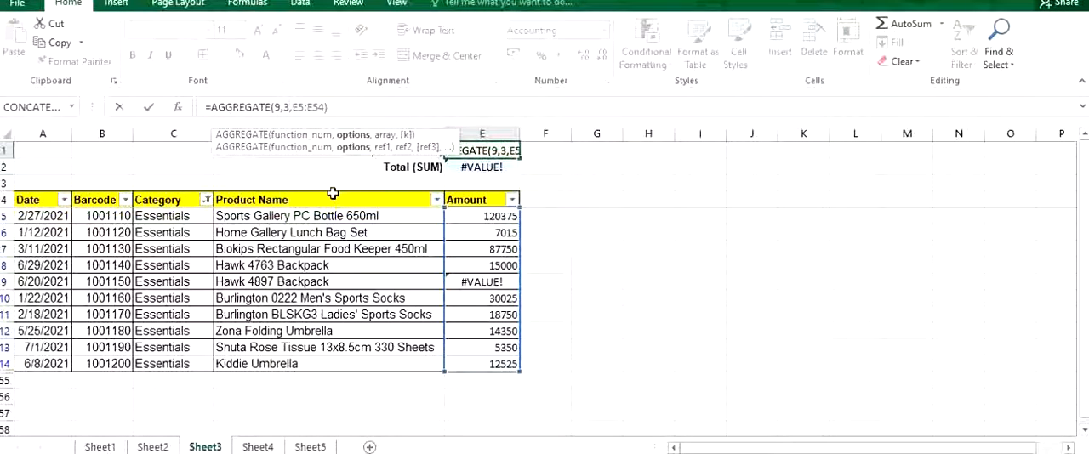
{"action": "key", "text": "Return"}
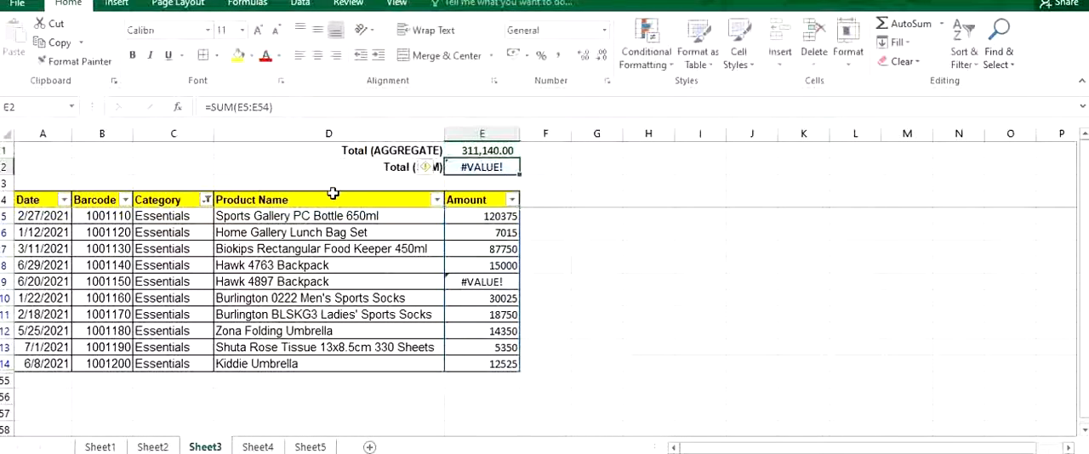
{"action": "left_click", "coordinate": [487, 149]}
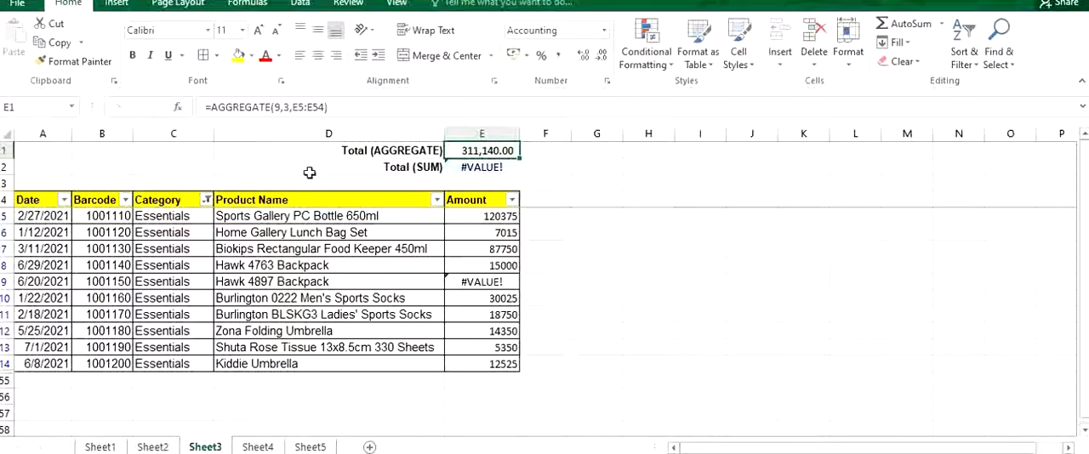
Change the Category filter to show only Electronics.
{"action": "left_click", "coordinate": [206, 199]}
{"action": "double_click", "coordinate": [44, 361]}
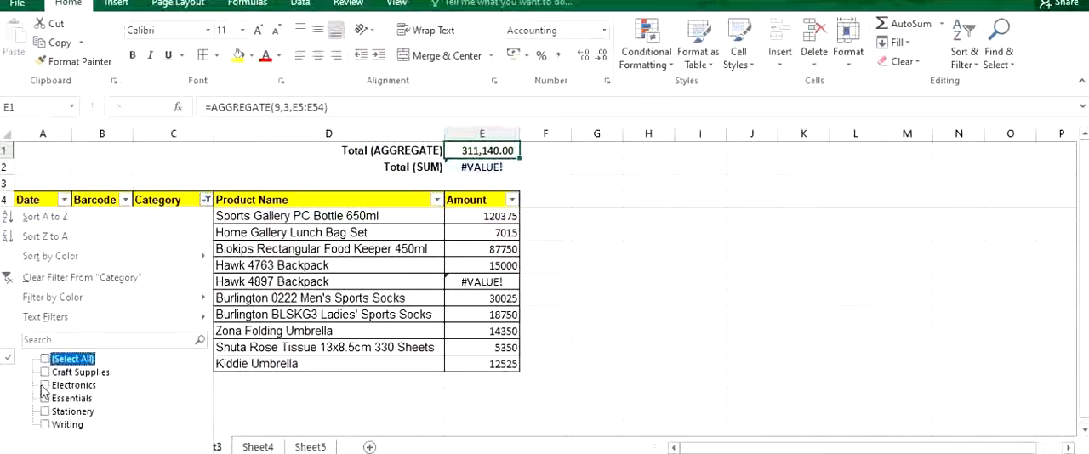
{"action": "left_click", "coordinate": [44, 387]}
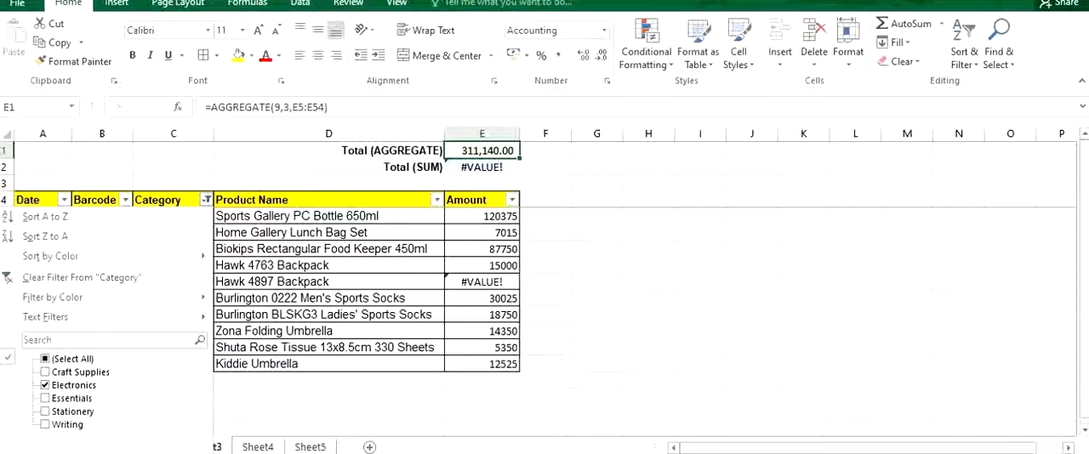
{"action": "left_click", "coordinate": [128, 453]}
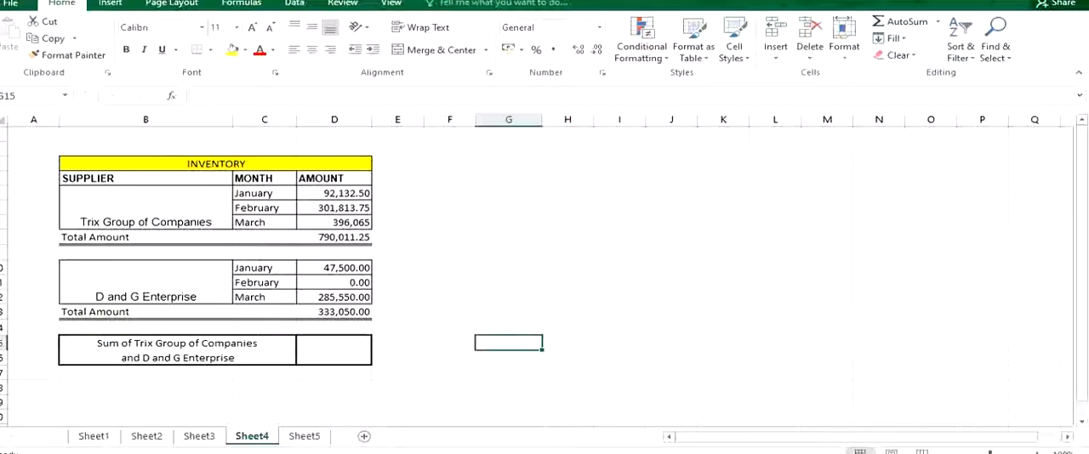
Examine the Total Amount formulas for Trix Group of Companies and D and G Enterprise in the inventory table.
{"action": "left_click", "coordinate": [184, 222]}
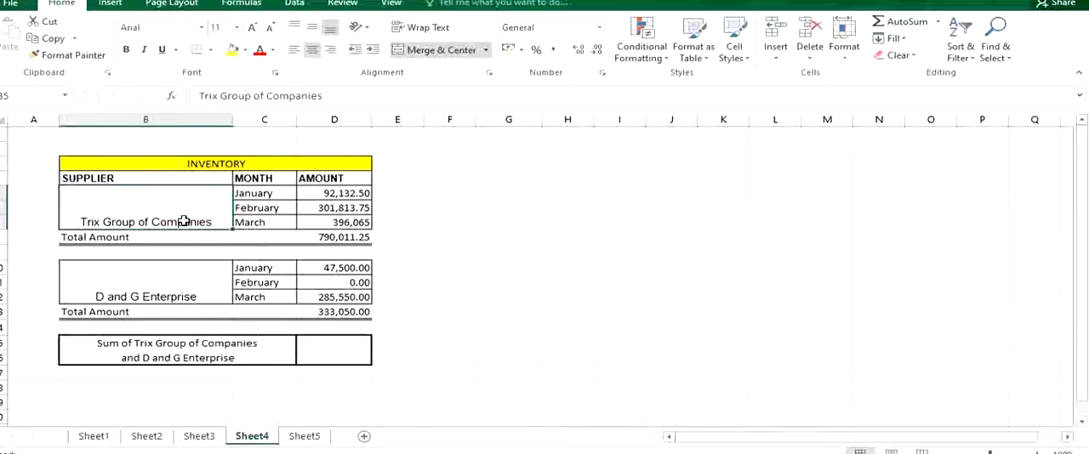
{"action": "left_click", "coordinate": [362, 240]}
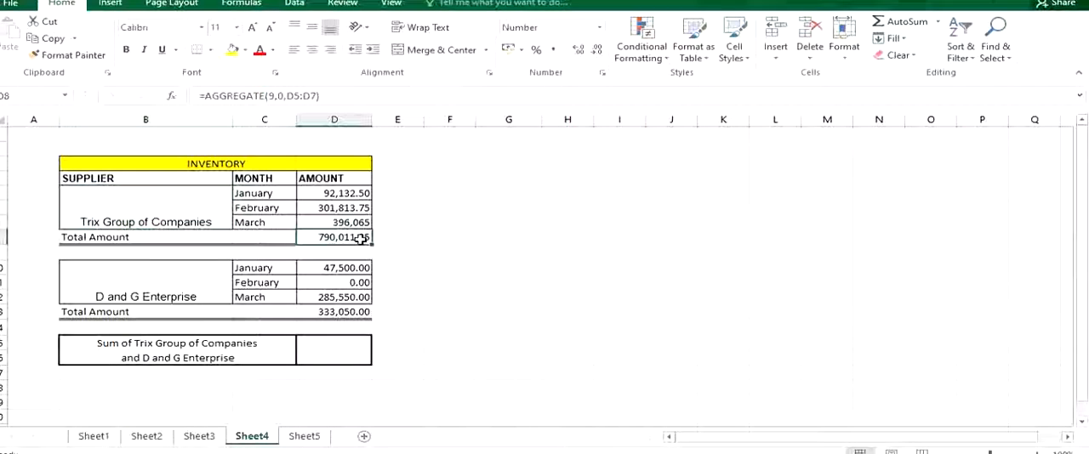
{"action": "left_click", "coordinate": [169, 287]}
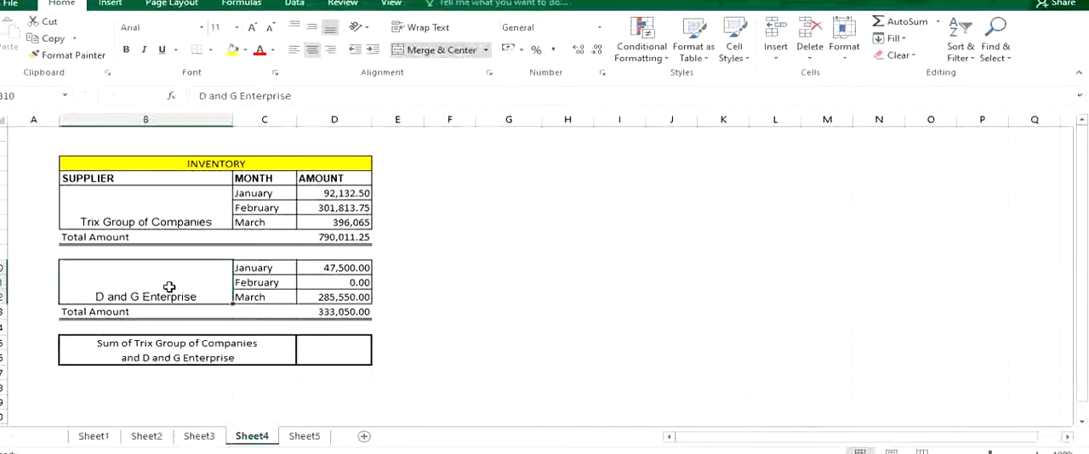
{"action": "left_click", "coordinate": [330, 315]}
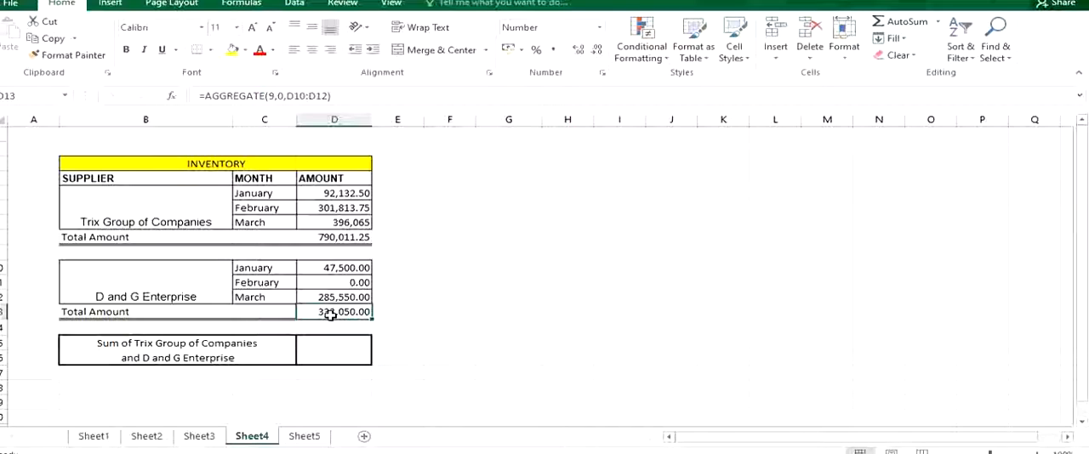
{"action": "left_click", "coordinate": [195, 215]}
{"action": "left_click", "coordinate": [187, 287]}
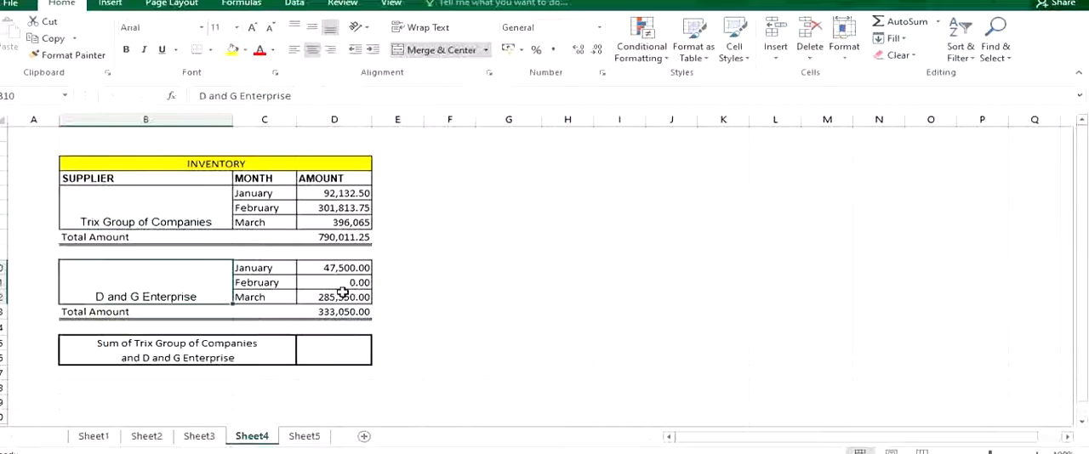
Enter an AGGREGATE formula in the combined suppliers' sum cell with function 9 (SUM), option 0 (ignore nested SUBTOTAL and AGGREGATE functions) and range D5:D13.
{"action": "double_click", "coordinate": [352, 346]}
{"action": "type", "text": "=ag"}
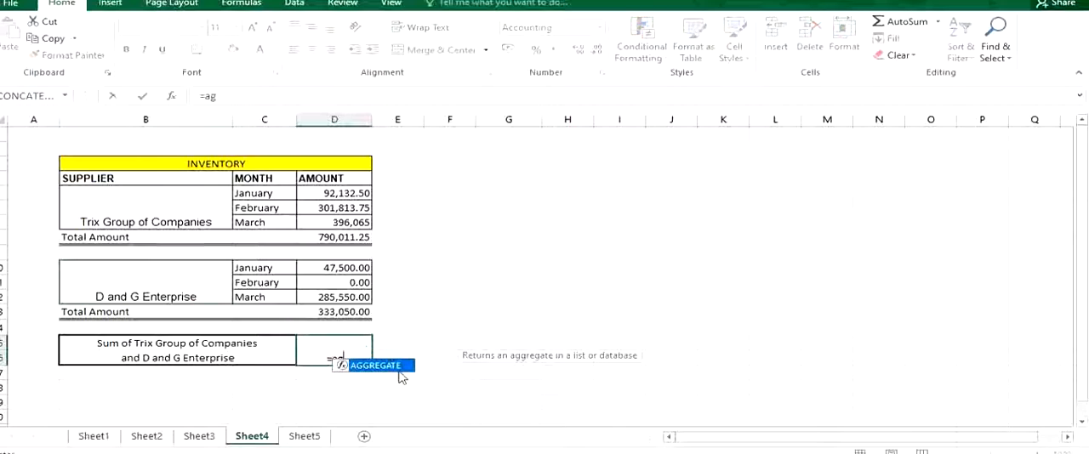
{"action": "double_click", "coordinate": [402, 367]}
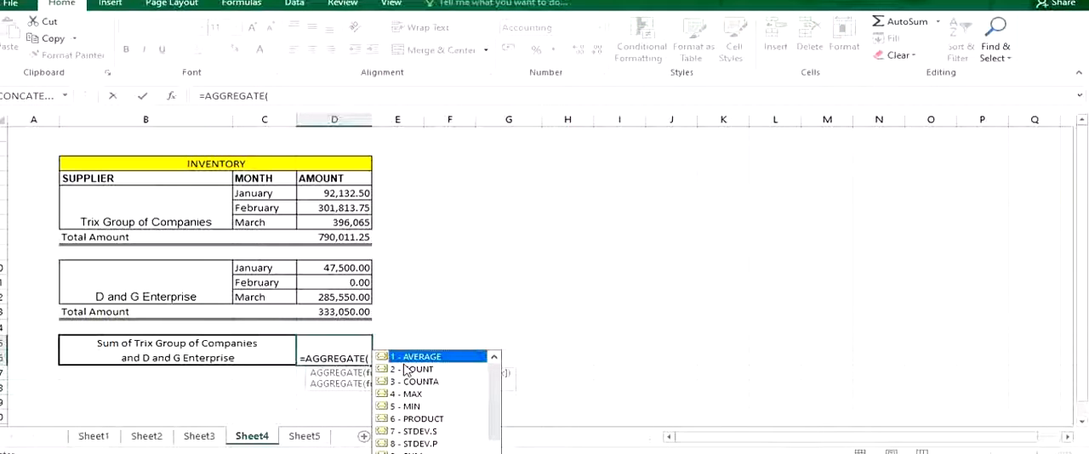
{"action": "type", "text": "9"}
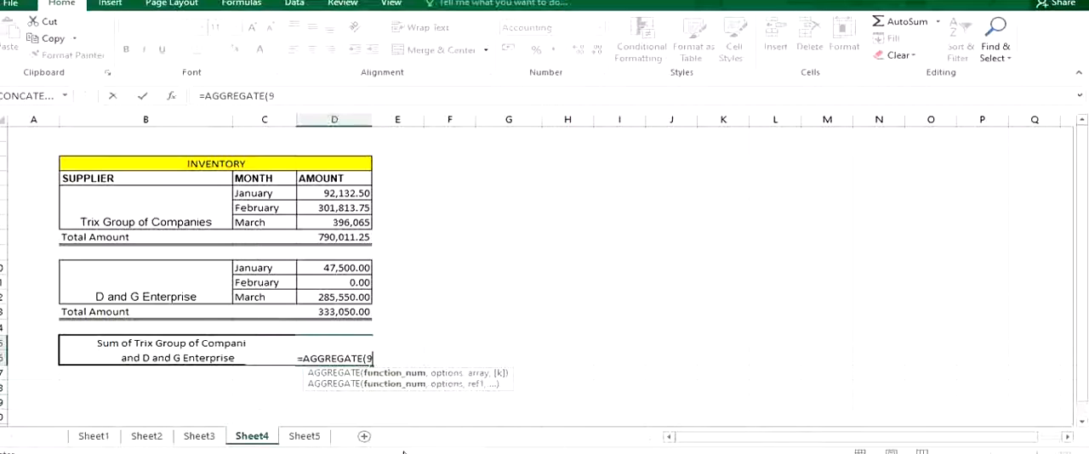
{"action": "type", "text": ","}
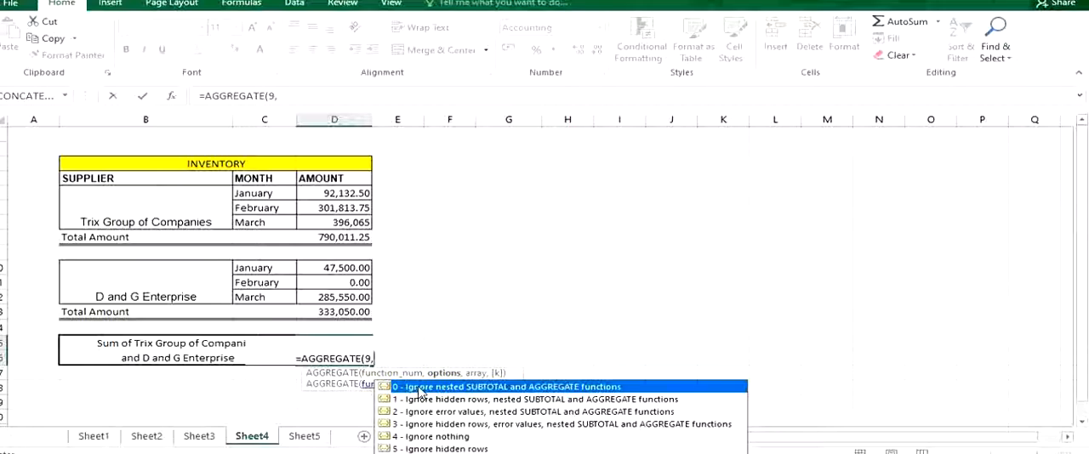
{"action": "double_click", "coordinate": [419, 388]}
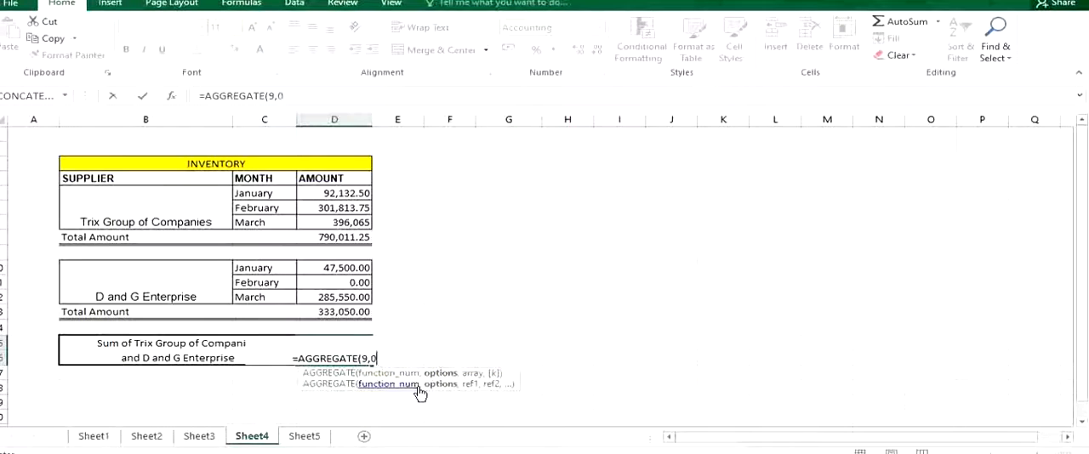
{"action": "type", "text": ","}
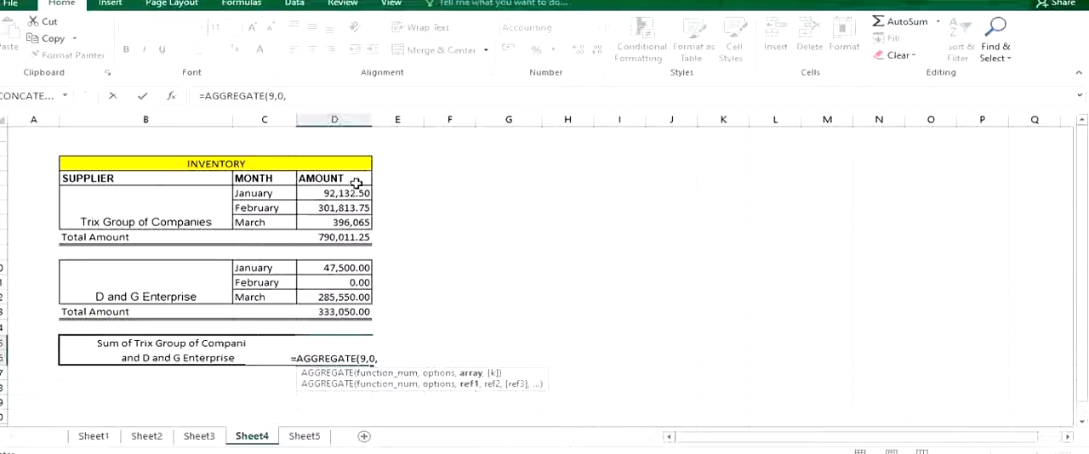
{"action": "left_click_drag", "start_coordinate": [343, 193], "coordinate": [335, 311]}
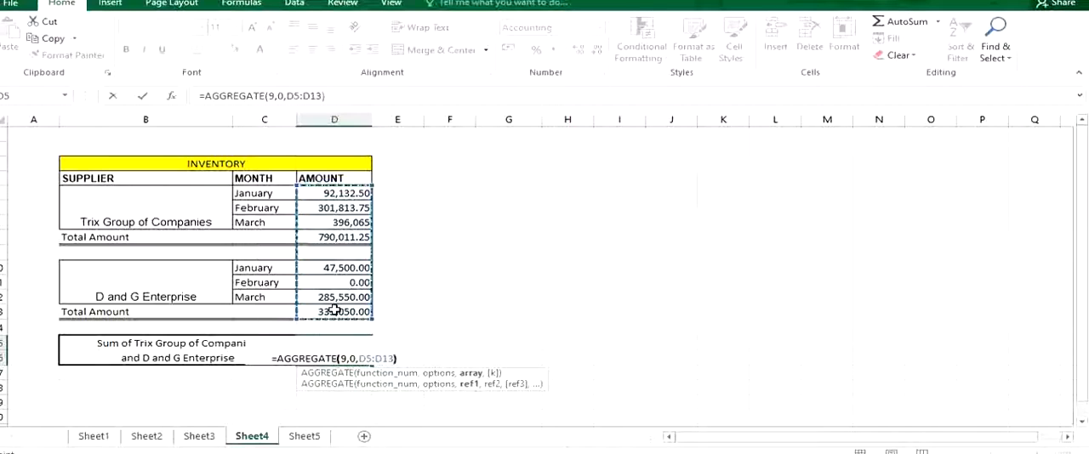
{"action": "key", "text": "Return"}
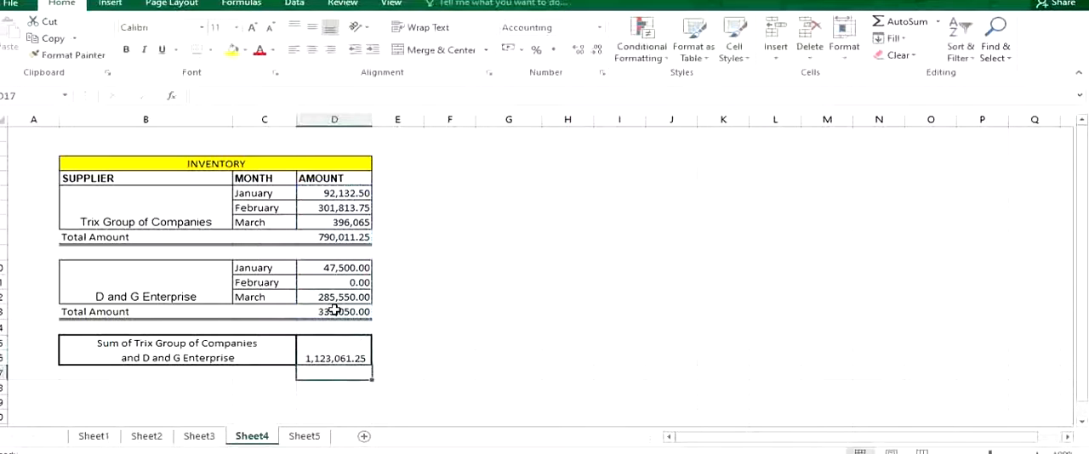
Compare both suppliers' monthly amounts with the nested AGGREGATE formulas in their Total Amount cells.
{"action": "left_click_drag", "start_coordinate": [354, 195], "coordinate": [349, 223]}
{"action": "left_click_drag", "start_coordinate": [335, 268], "coordinate": [357, 296]}
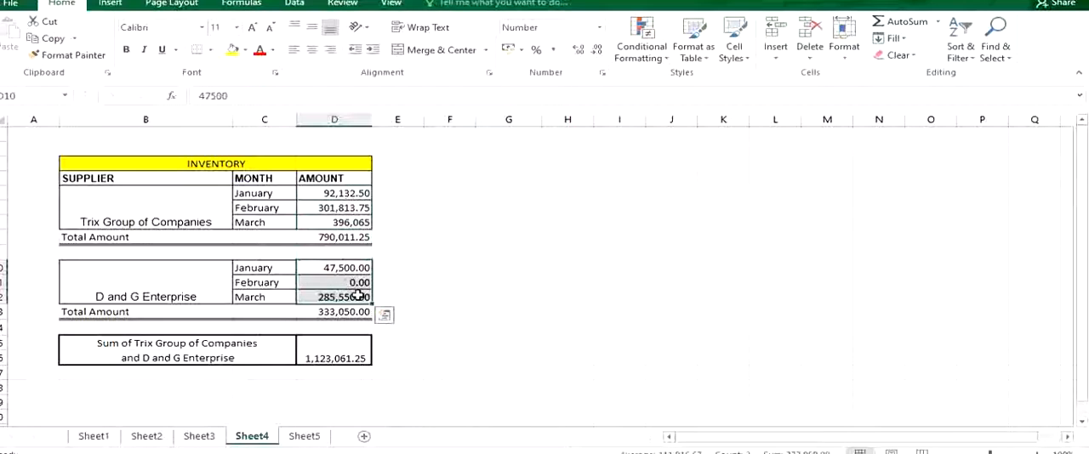
{"action": "left_click", "coordinate": [351, 311]}
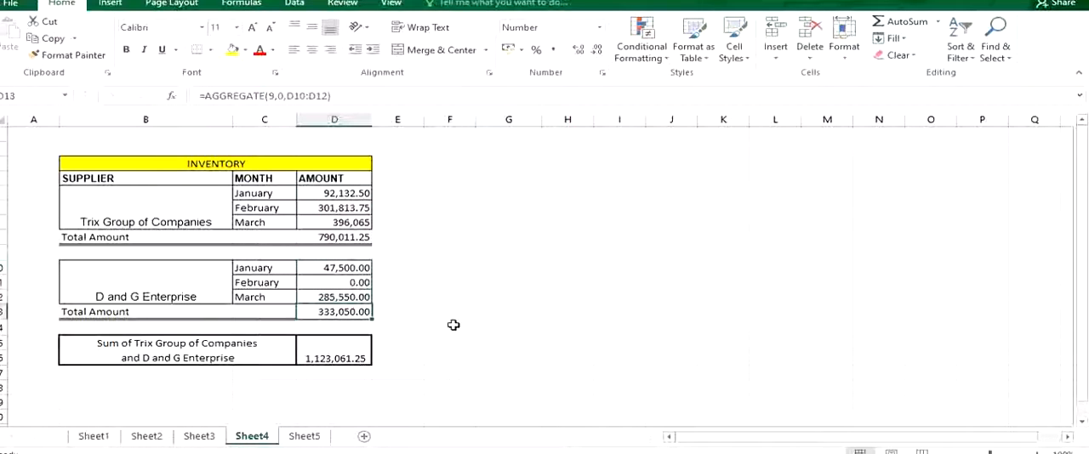
{"action": "left_click", "coordinate": [358, 237]}
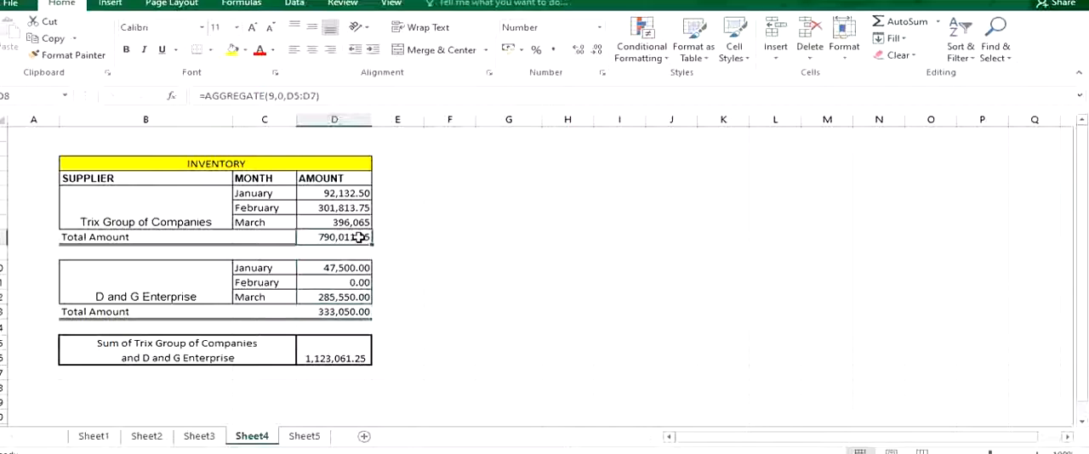
{"action": "left_click", "coordinate": [345, 311]}
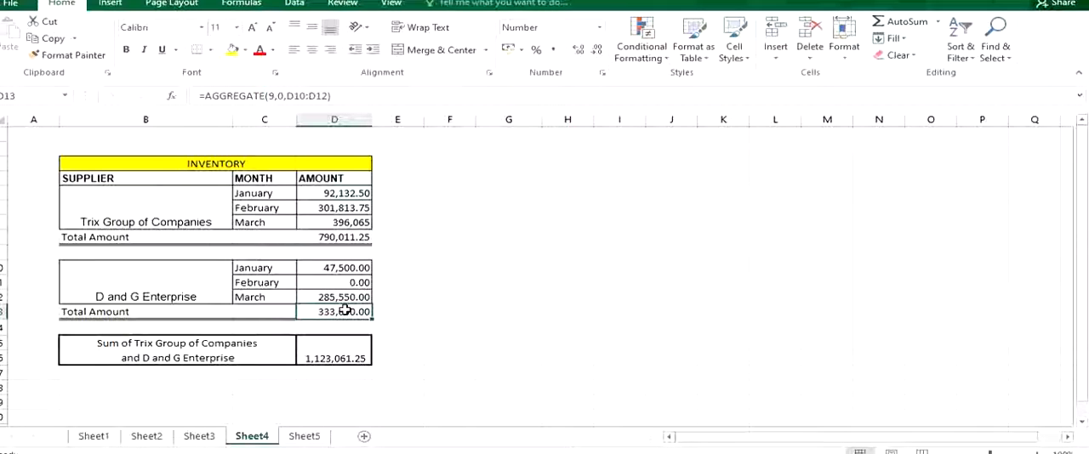
Change the AGGREGATE option in the combined sum cell D15 to 3, ignoring hidden rows, error values and nested SUBTOTAL and AGGREGATE functions.
{"action": "left_click", "coordinate": [333, 352]}
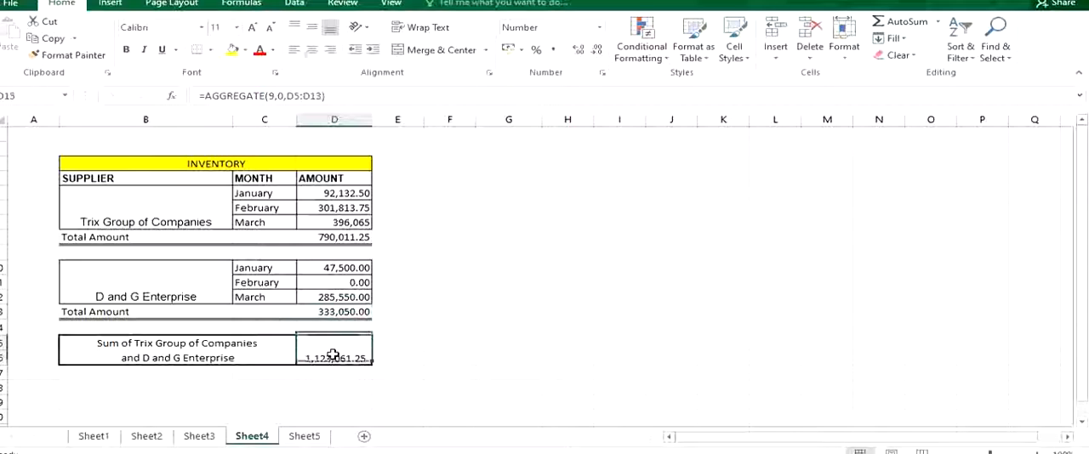
{"action": "left_click", "coordinate": [286, 97]}
{"action": "key", "text": "BackSpace"}
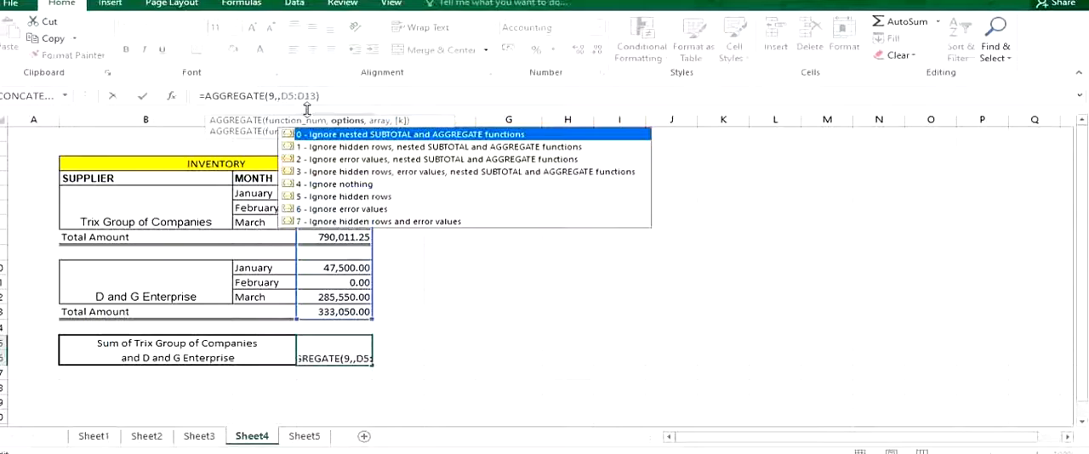
{"action": "key", "text": "Return"}
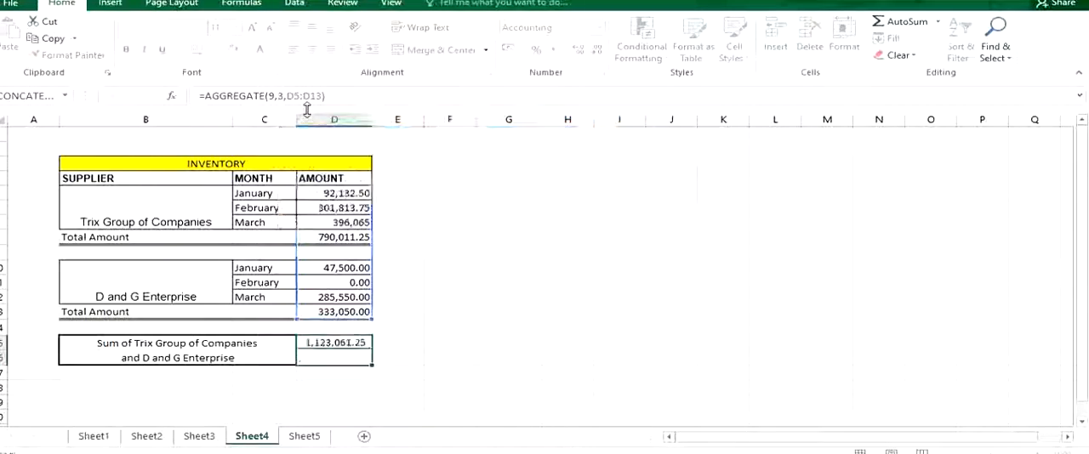